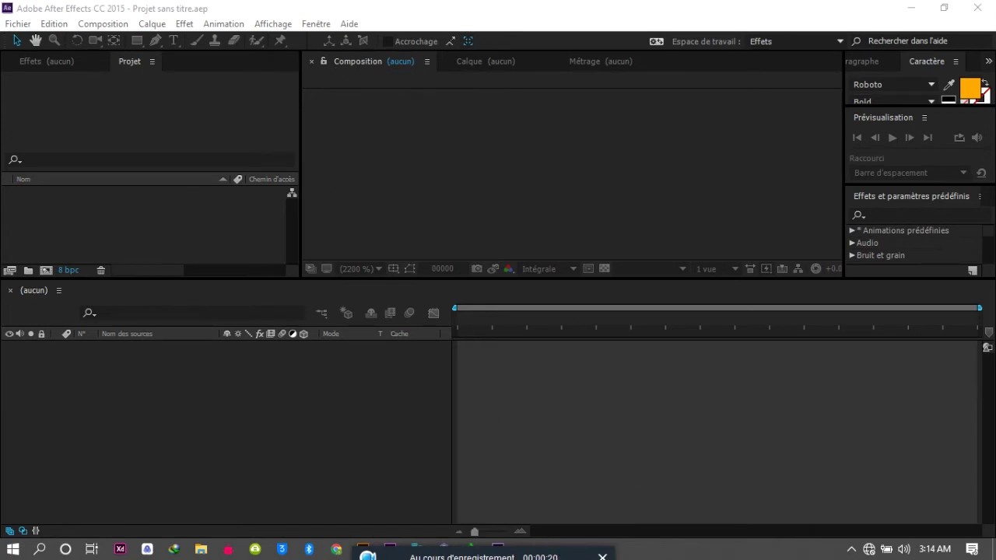
# - Minimize and restore the After Effects window, then focus the Project and Timeline panels
pyautogui.click(944, 14)
pyautogui.click(946, 28)
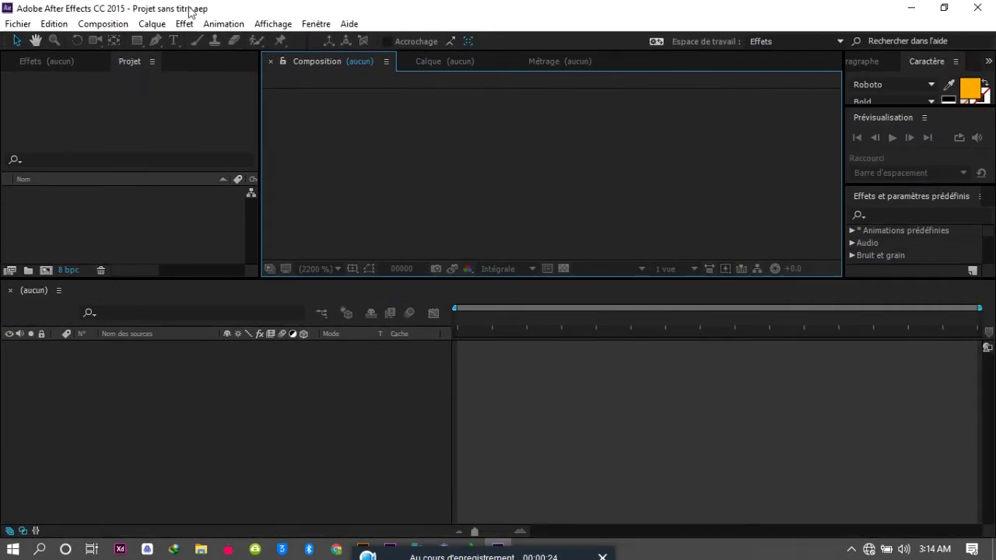
pyautogui.click(106, 153)
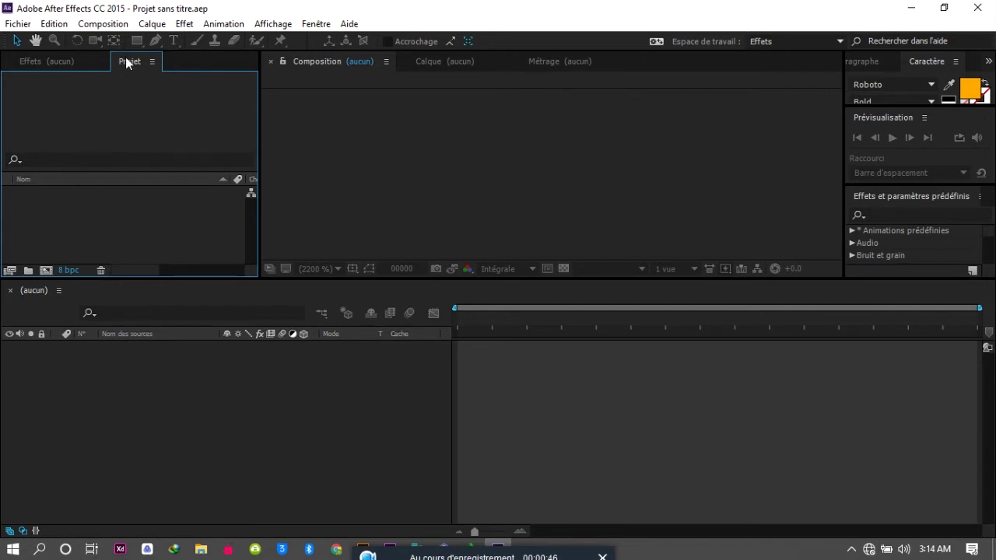
pyautogui.click(137, 407)
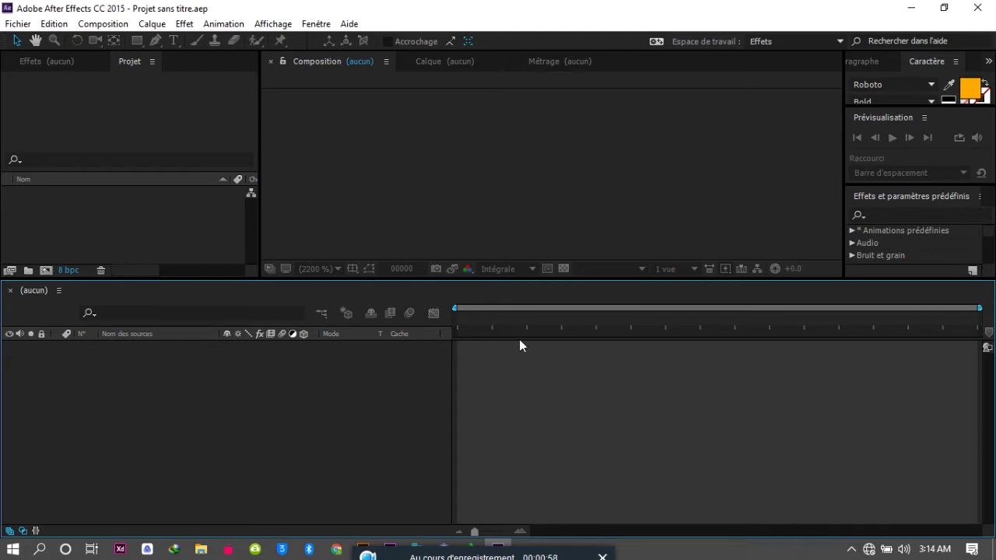
# - Focus the Project panel and Composition viewer, then open the Composition menu
pyautogui.click(122, 215)
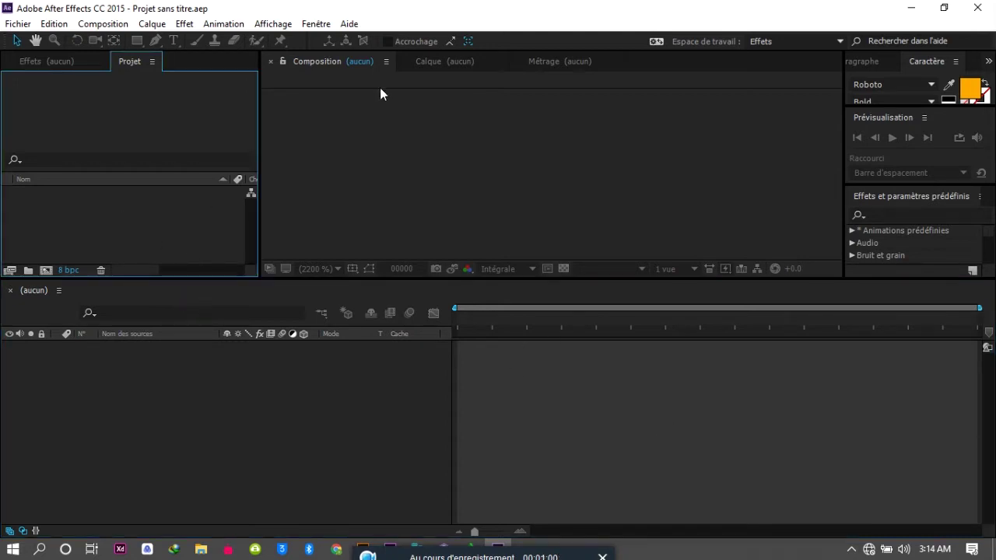
pyautogui.click(547, 125)
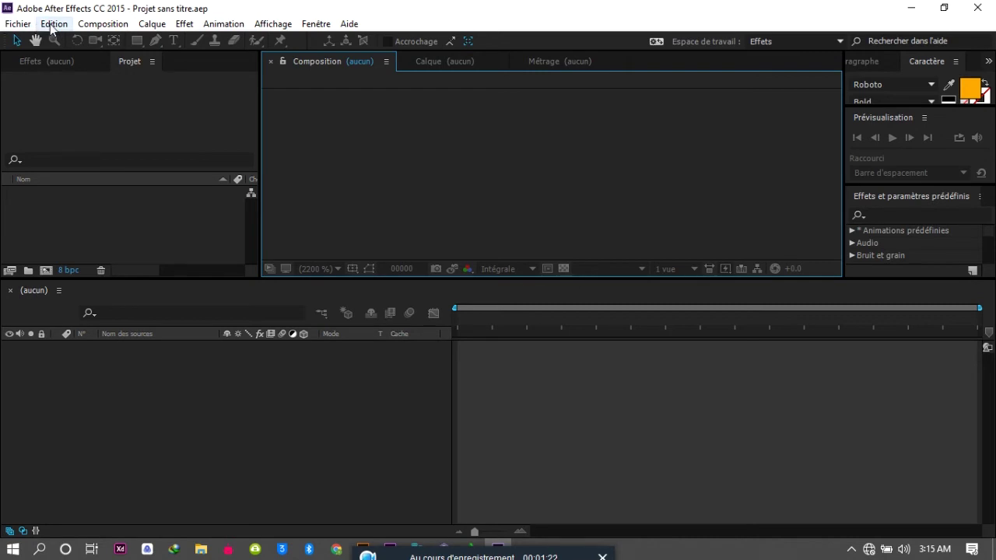
pyautogui.click(102, 23)
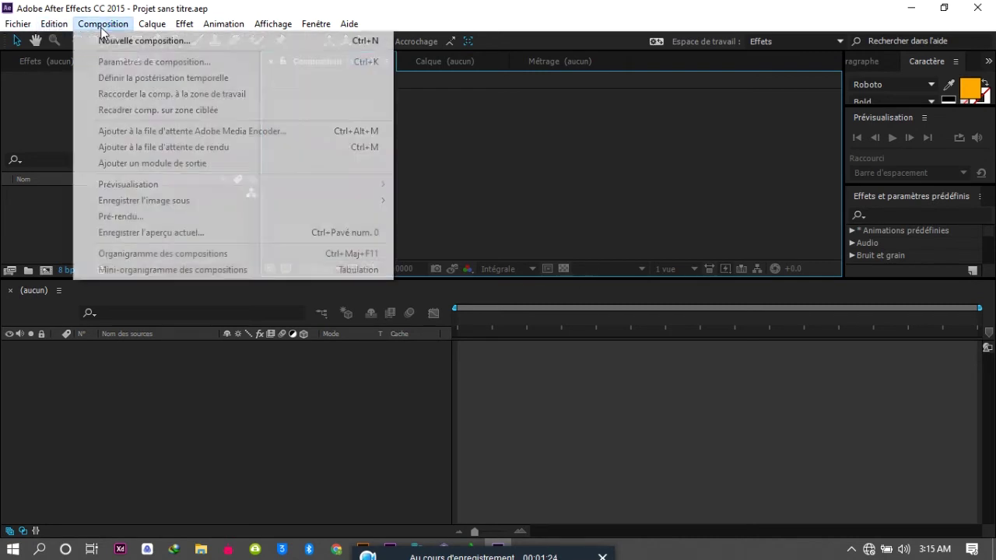
# - Dismiss the Composition menu and start a new composition from the Projet panel
pyautogui.moveTo(109, 29)
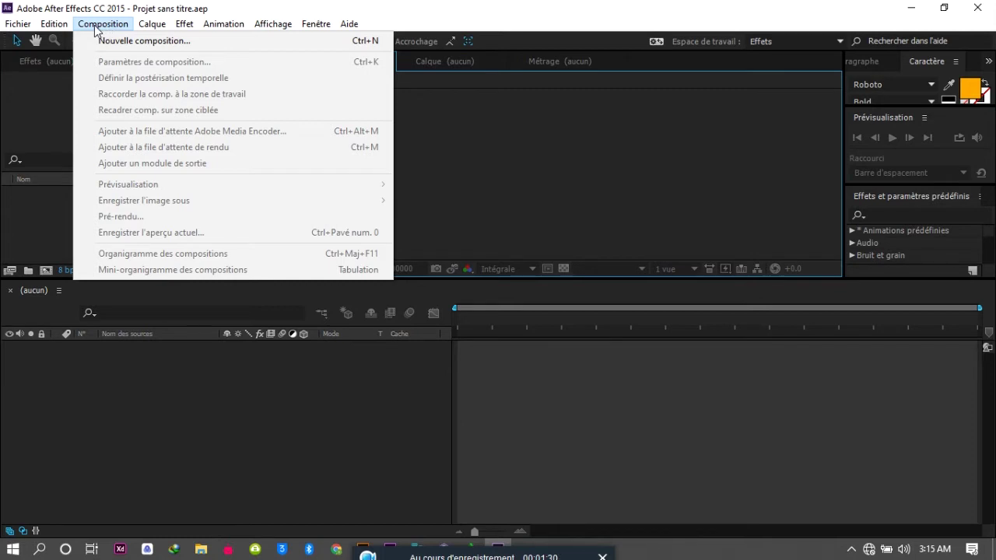
pyautogui.click(39, 128)
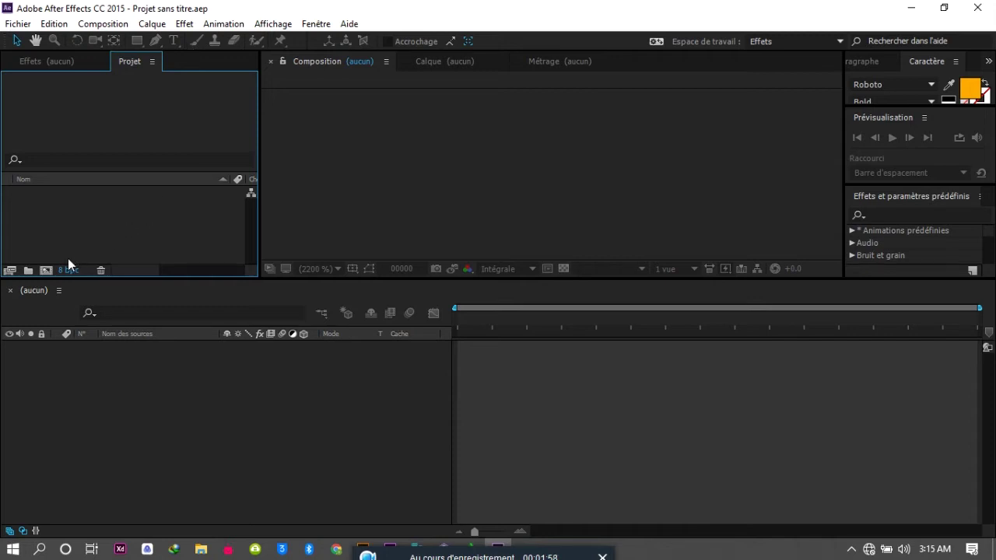
pyautogui.click(46, 270)
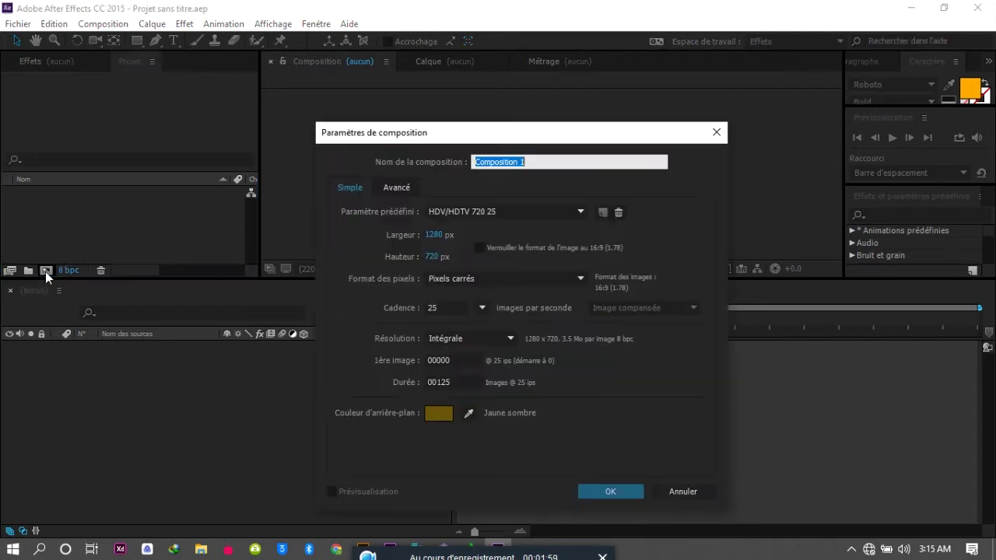
# - Accept HDV/HDTV 720 25 settings (1280×720, 25 fps, dark yellow) to create Composition 1
pyautogui.click(611, 488)
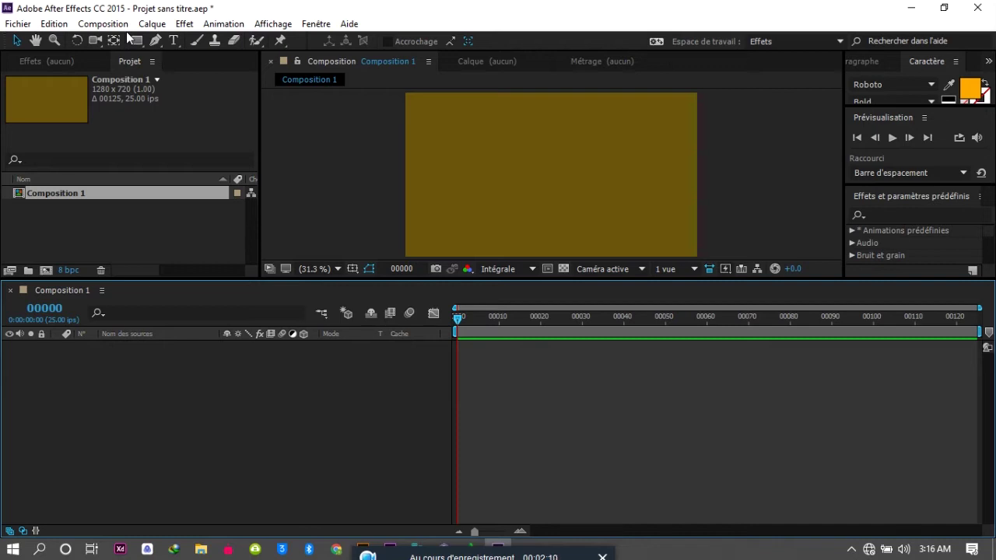
pyautogui.click(102, 271)
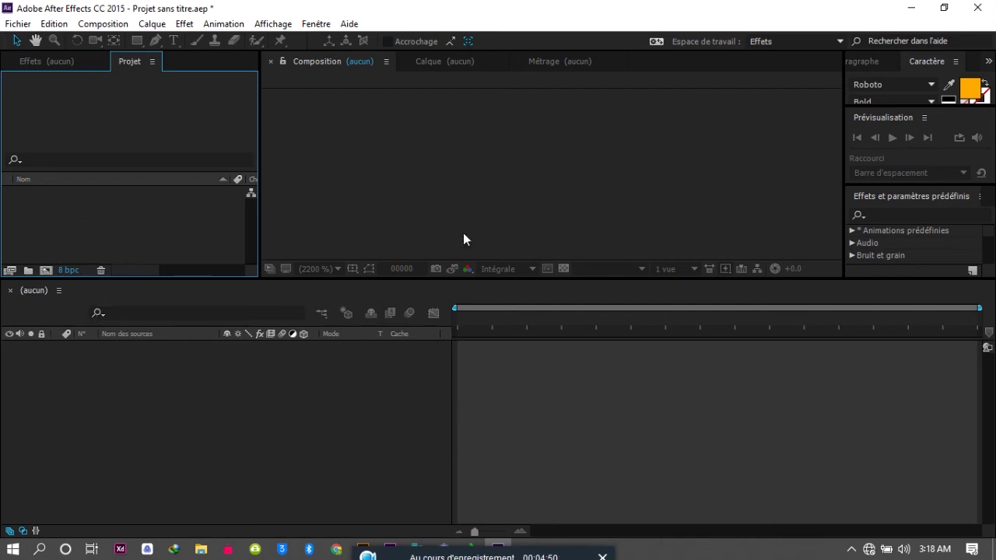
# - Switch the upper-right panel from Caractère to the Paragraphe alignment settings
pyautogui.click(871, 61)
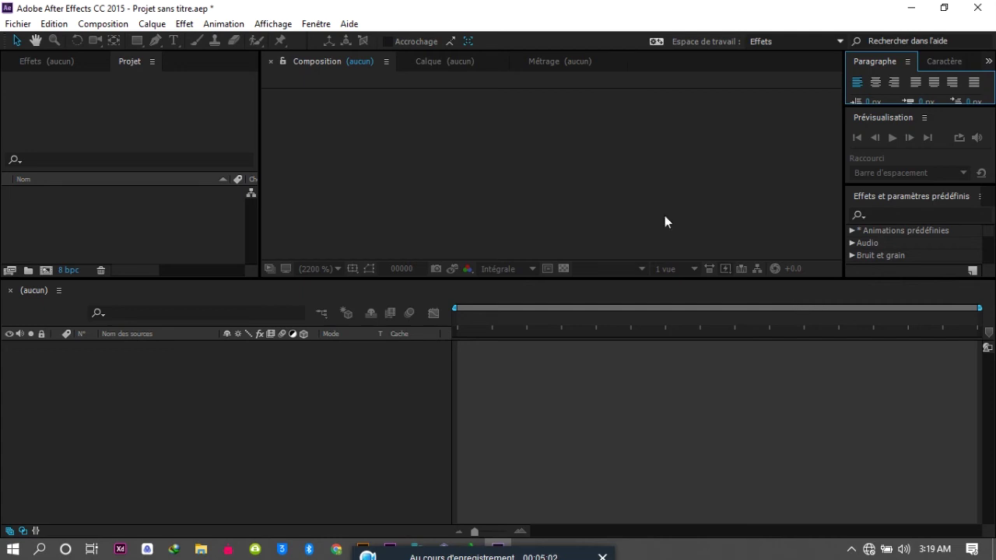
# - Open the Fenêtre menu listing panels such as Caractère, Paragraphe, Outils and Projet
pyautogui.click(324, 28)
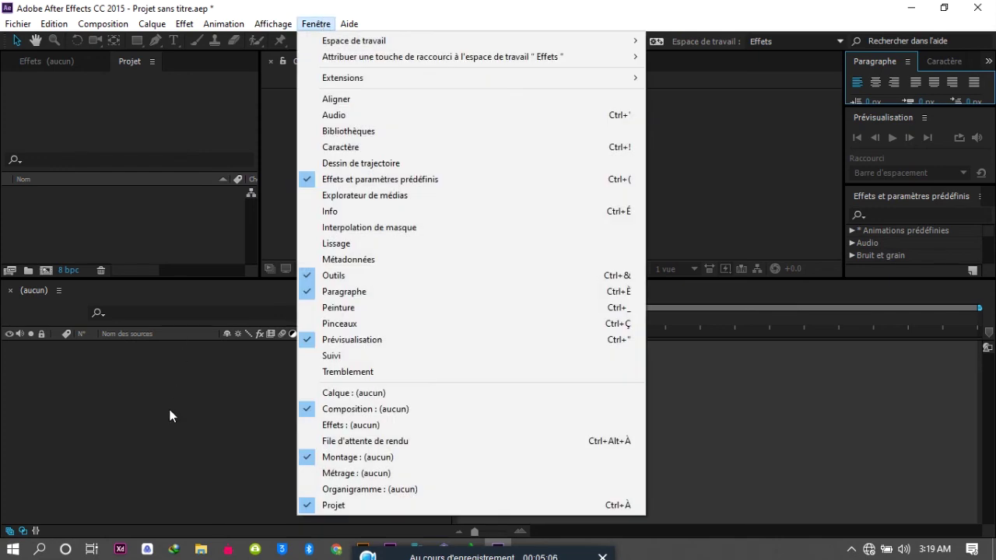
# - Dismiss the Fenêtre menu by clicking the empty timeline area
pyautogui.click(204, 447)
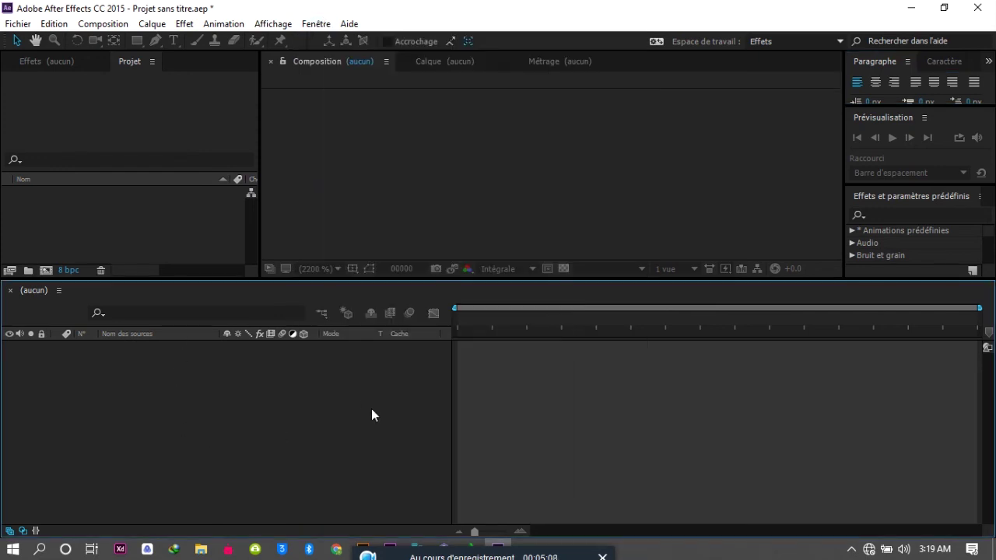